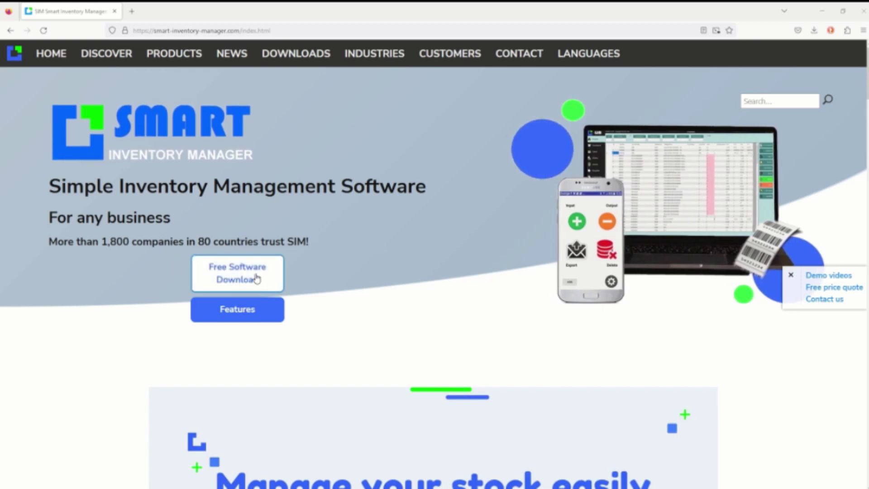
- Download the free SIM for Windows installer from the Smart Inventory Manager website and launch the downloaded file
click(241, 271)
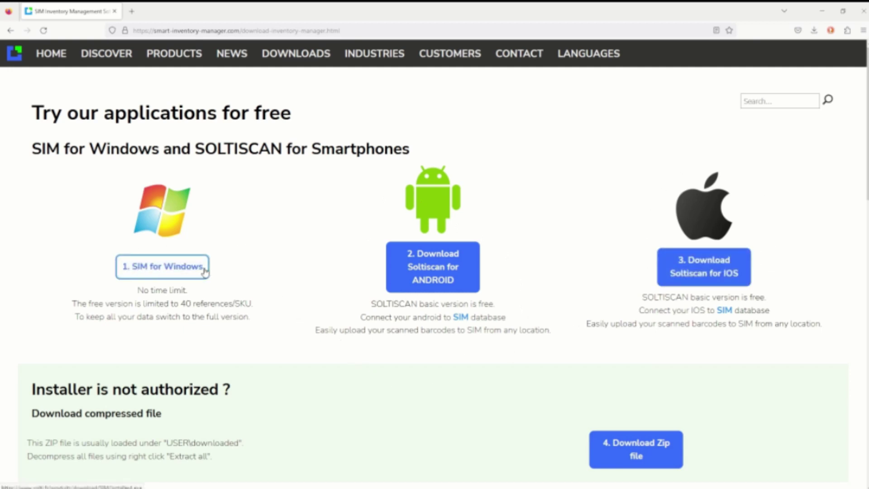
click(177, 269)
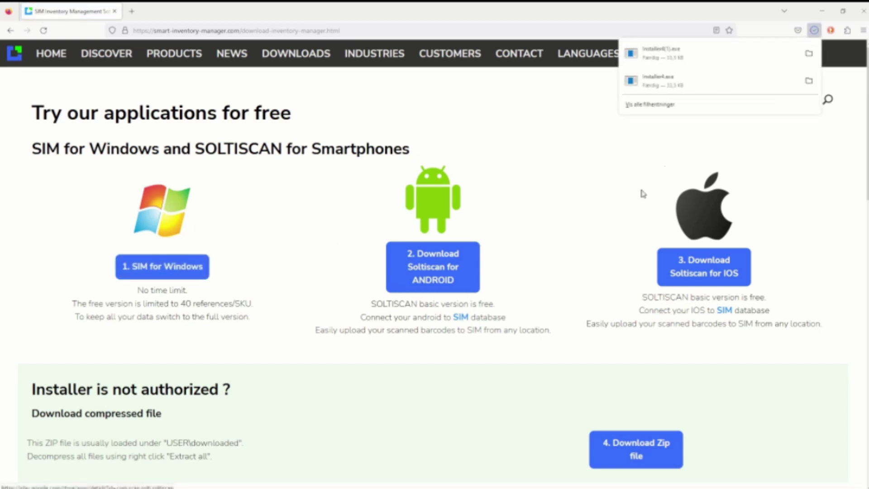
click(686, 57)
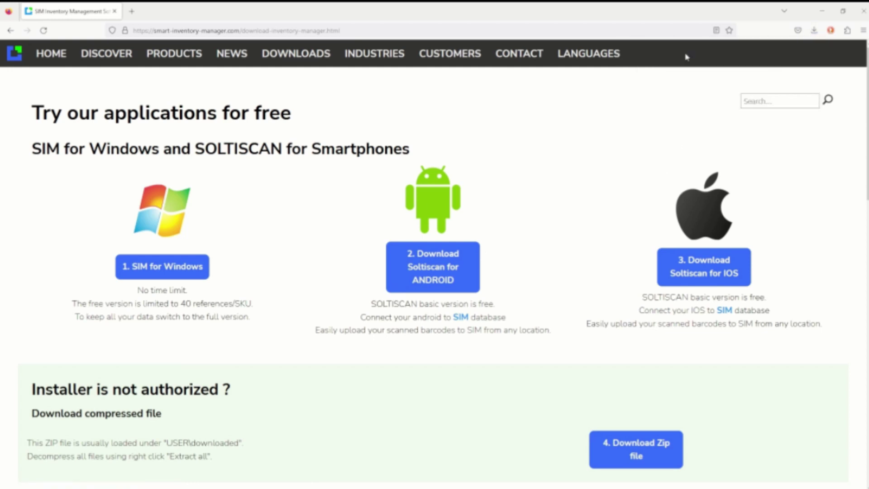
- Install SIM into the default SIM folder on the desktop and acknowledge the completed setup
drag(284, 129, 395, 90)
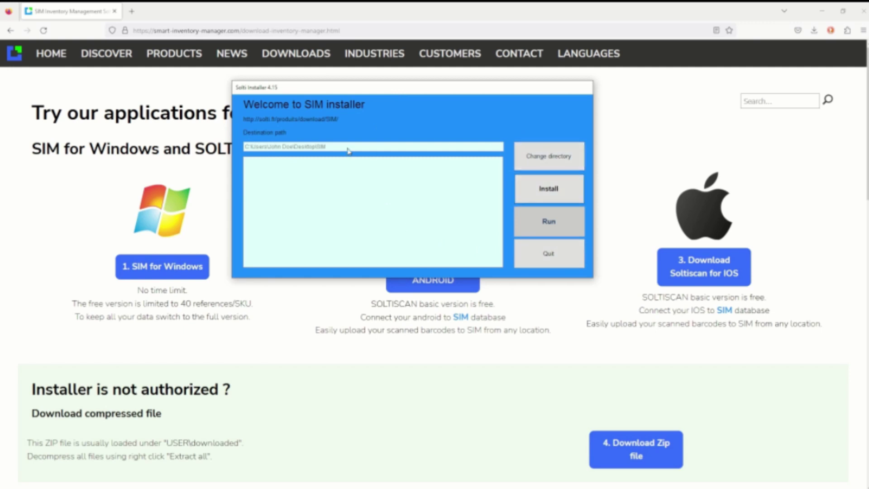
click(566, 192)
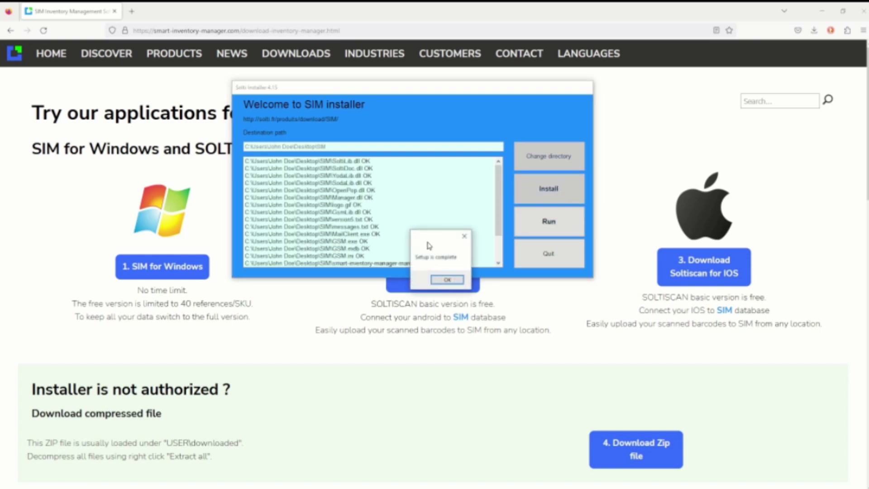
click(448, 280)
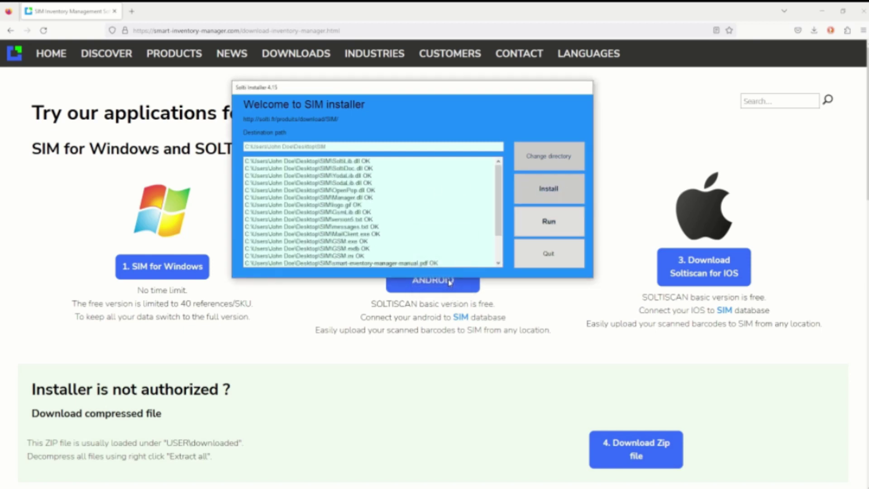
- Run the newly installed SIM program and quit the installer
click(550, 221)
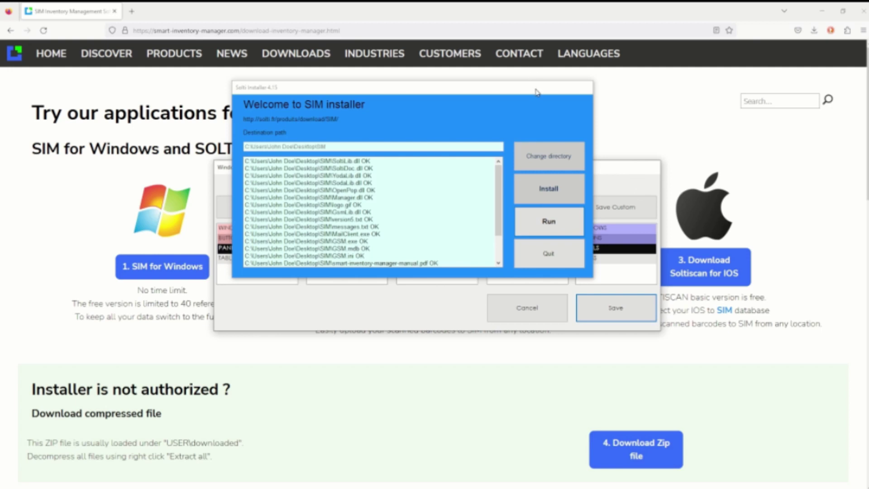
drag(539, 91, 487, 90)
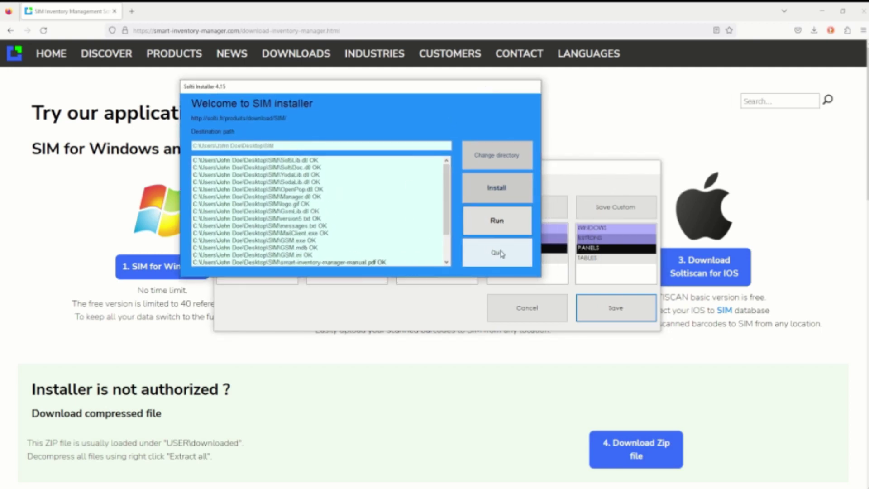
click(500, 253)
- View the color choices for the custom set's windows, buttons, panels and tables, dismissing each without picking a color
drag(530, 168, 543, 84)
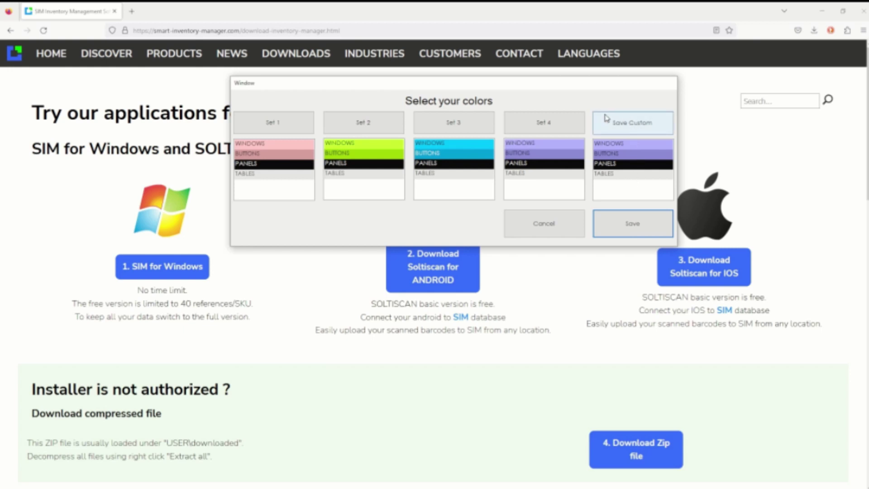
click(633, 146)
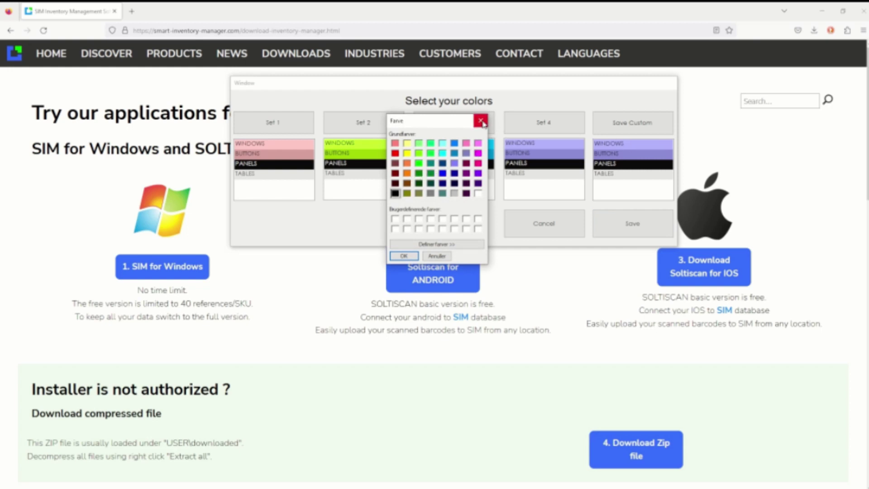
click(483, 123)
click(623, 154)
click(481, 122)
click(630, 165)
click(481, 122)
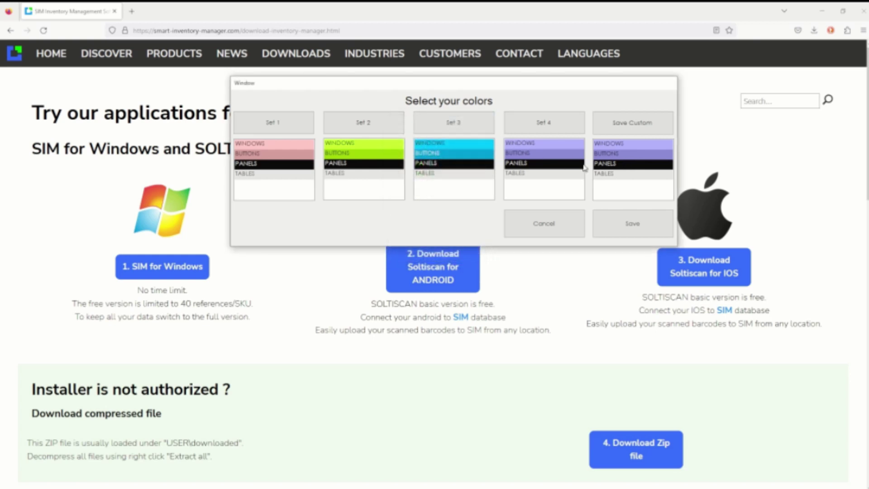
click(608, 175)
click(482, 124)
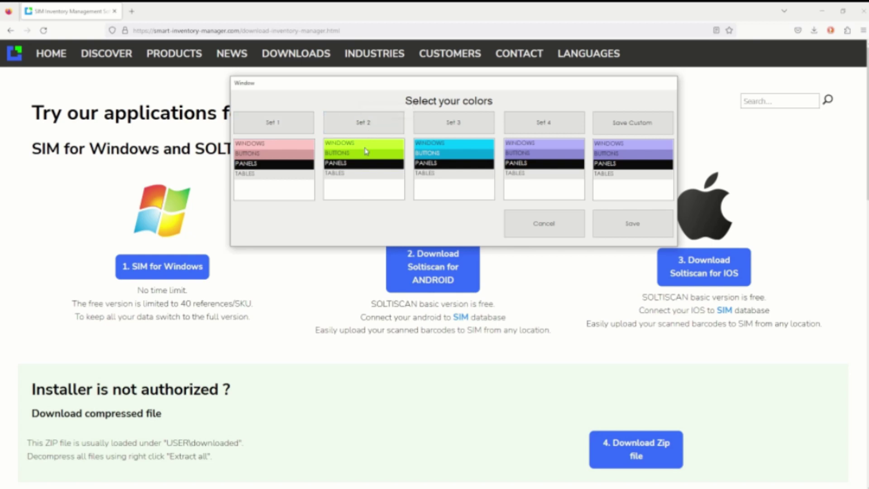
- Save the current color scheme and maximize the Inventory window
click(629, 221)
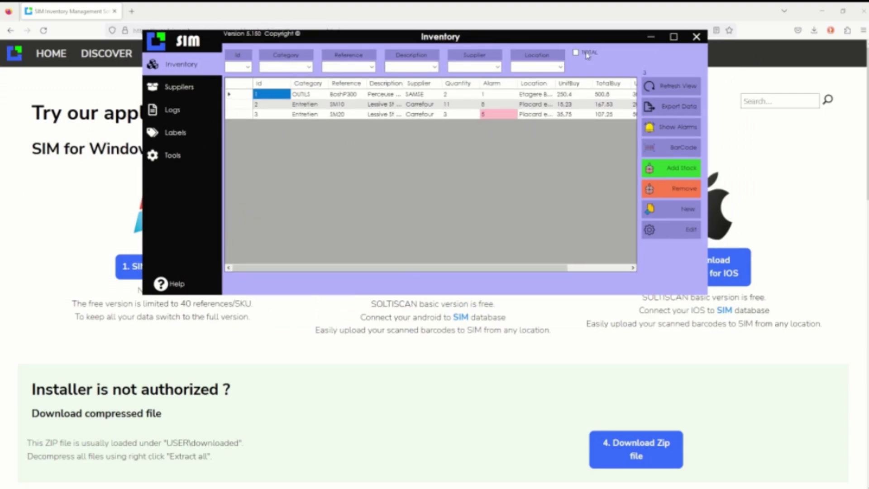
click(674, 37)
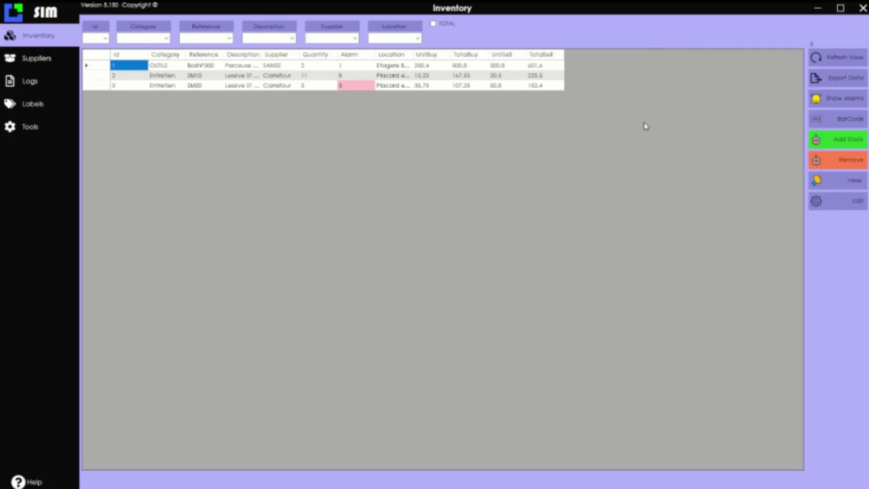
- Review the Help window's manual, website and support options, and close the window
drag(407, 53, 275, 123)
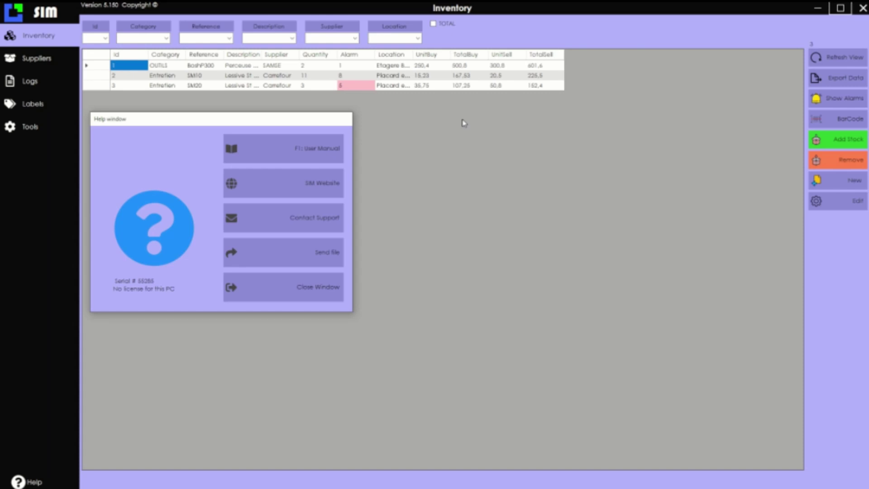
drag(327, 119, 327, 107)
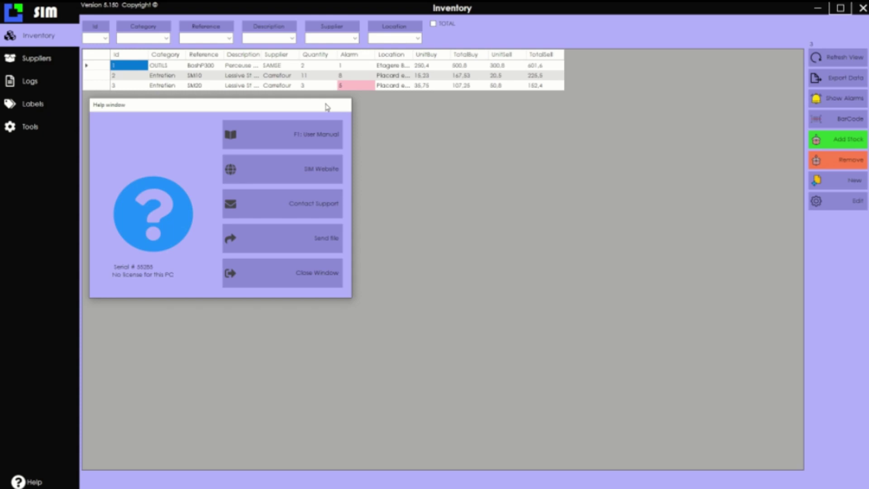
click(322, 273)
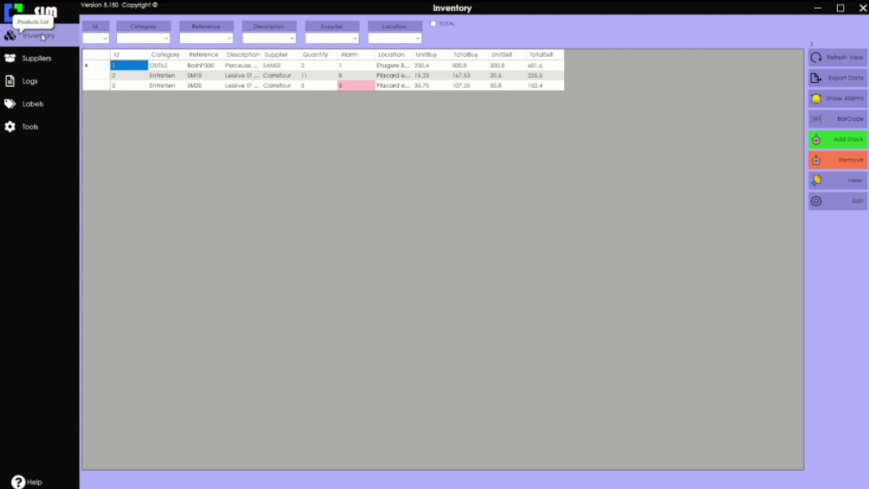
- Look through the Suppliers, Logs and Labels pages
click(36, 60)
click(40, 81)
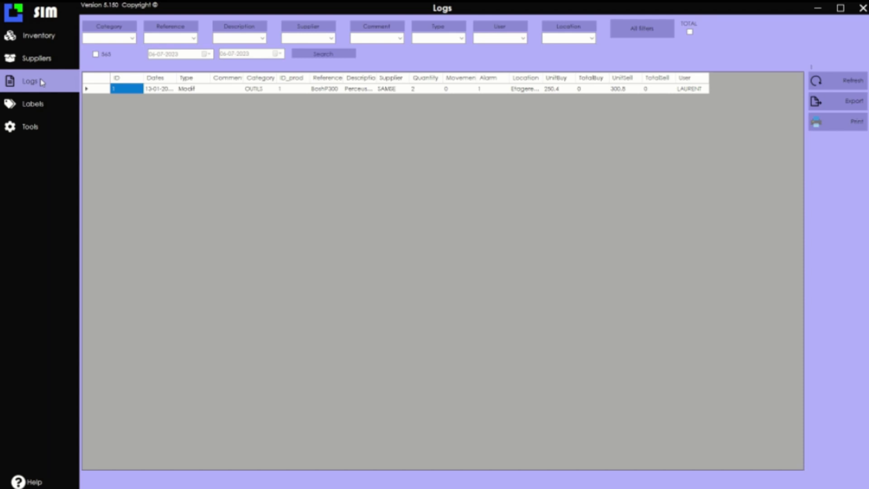
click(39, 103)
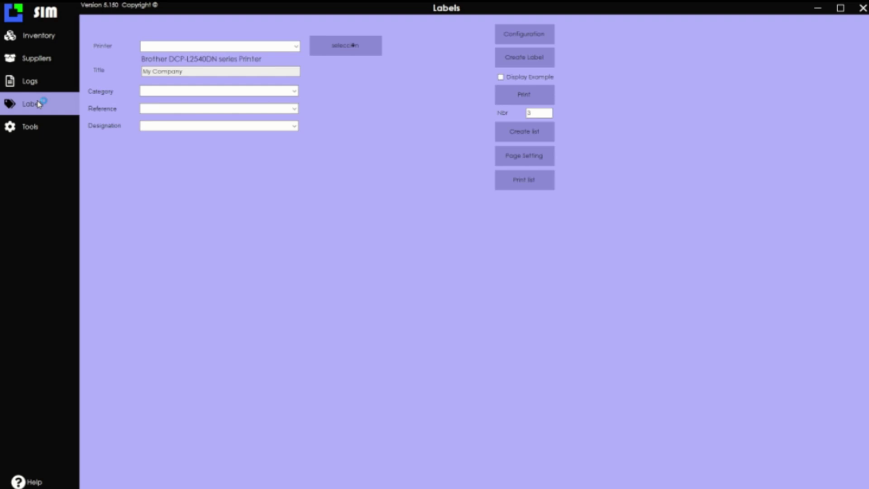
- Examine the configuration parameters and the data import and deletion options in Tools
click(44, 130)
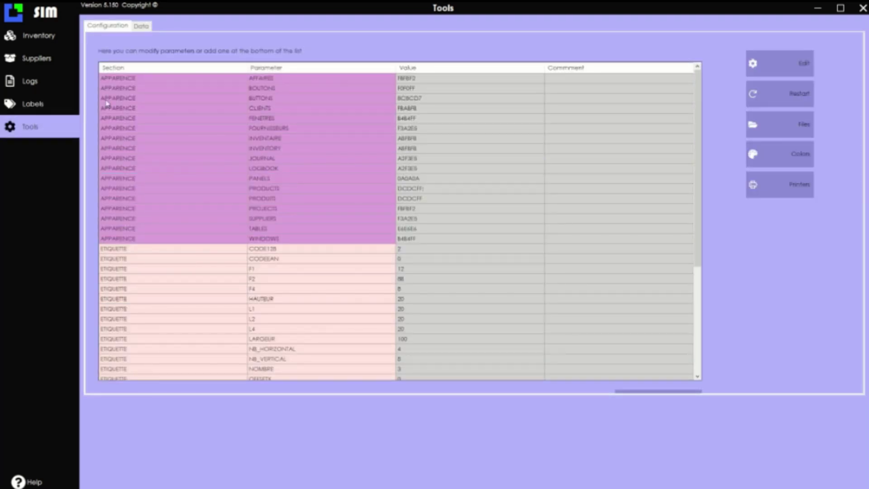
scroll(290, 213, down, 6)
scroll(282, 224, up, 6)
scroll(164, 262, down, 6)
scroll(146, 200, up, 6)
click(142, 27)
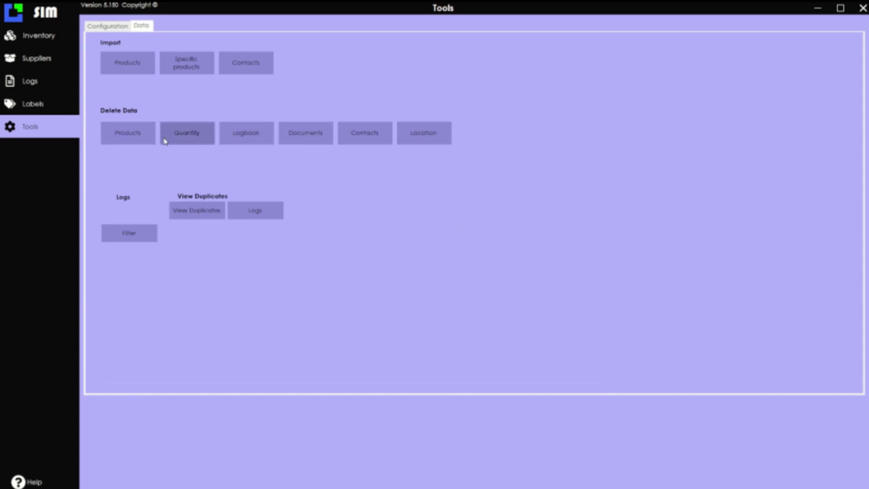
- Go through the Inventory, Suppliers, Logs, Labels and Tools pages once more and return to the Inventory list
click(52, 41)
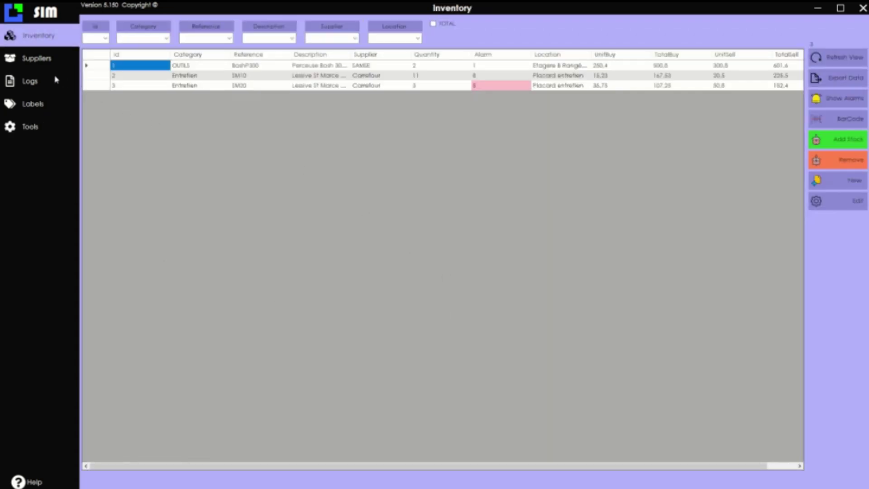
click(37, 59)
click(42, 81)
click(40, 107)
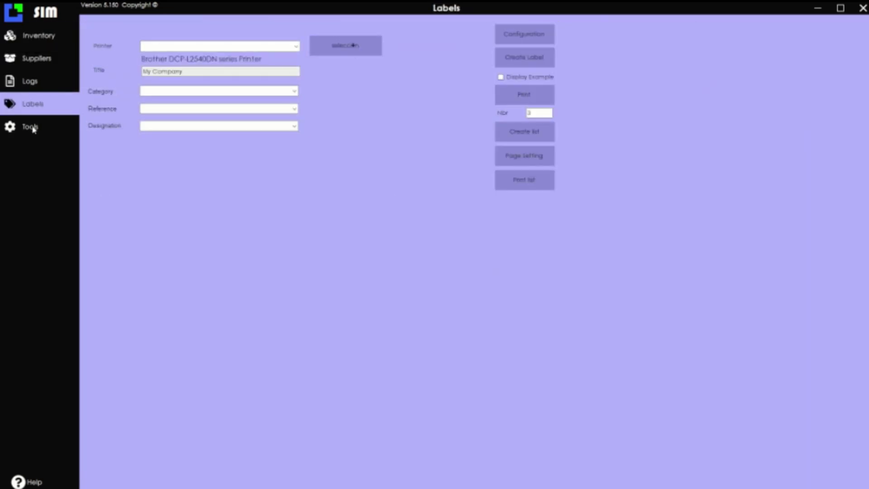
click(33, 129)
click(48, 40)
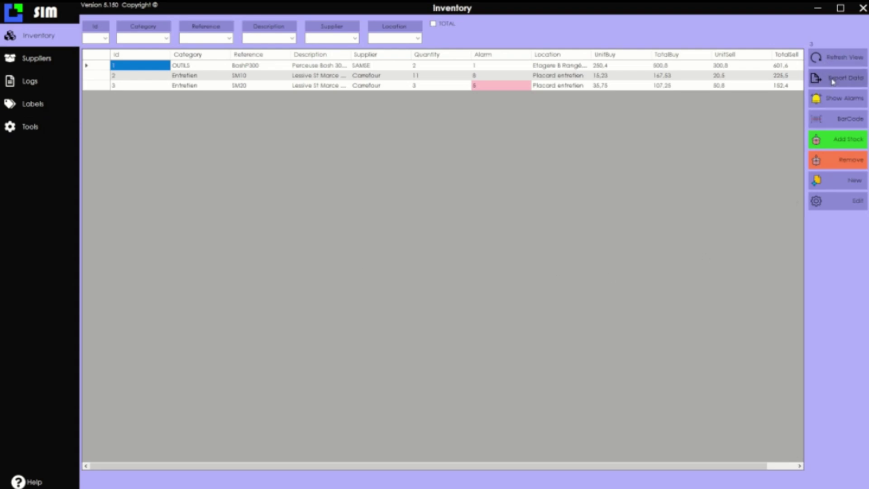